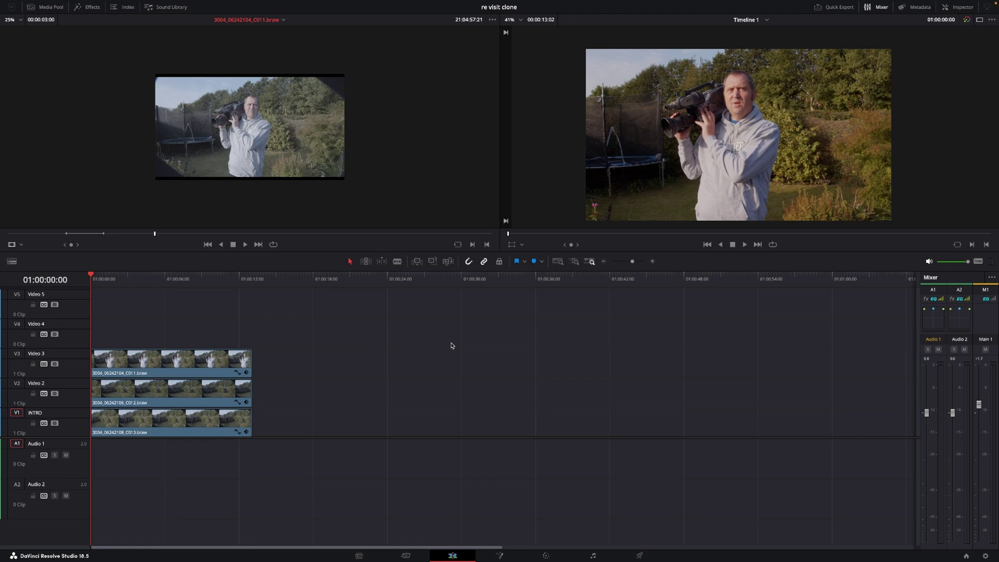
# Temporarily disable the top C011 and Video 2 C012 clips to preview lower layers, then re-enable C012
pyautogui.click(192, 358)
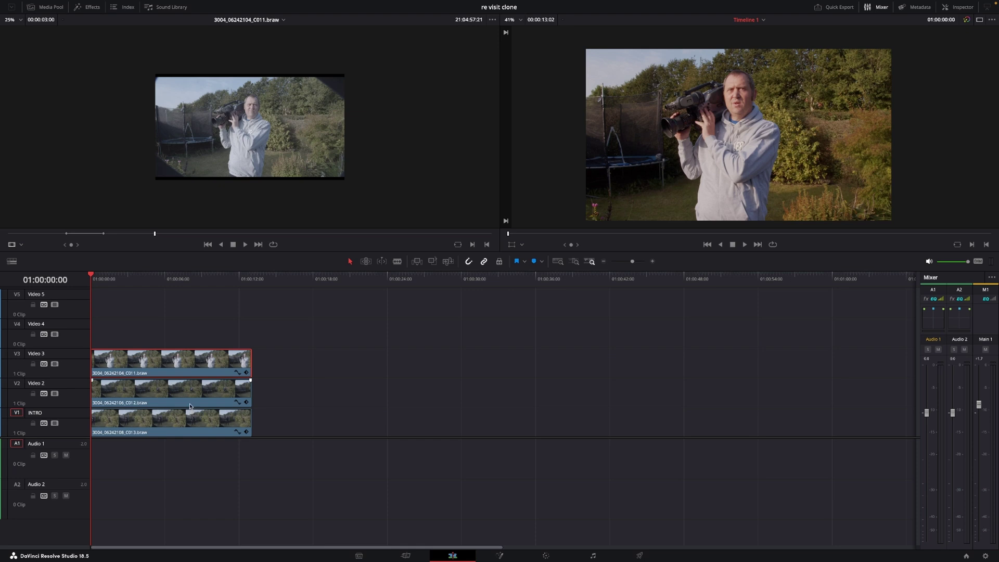
pyautogui.press('d')
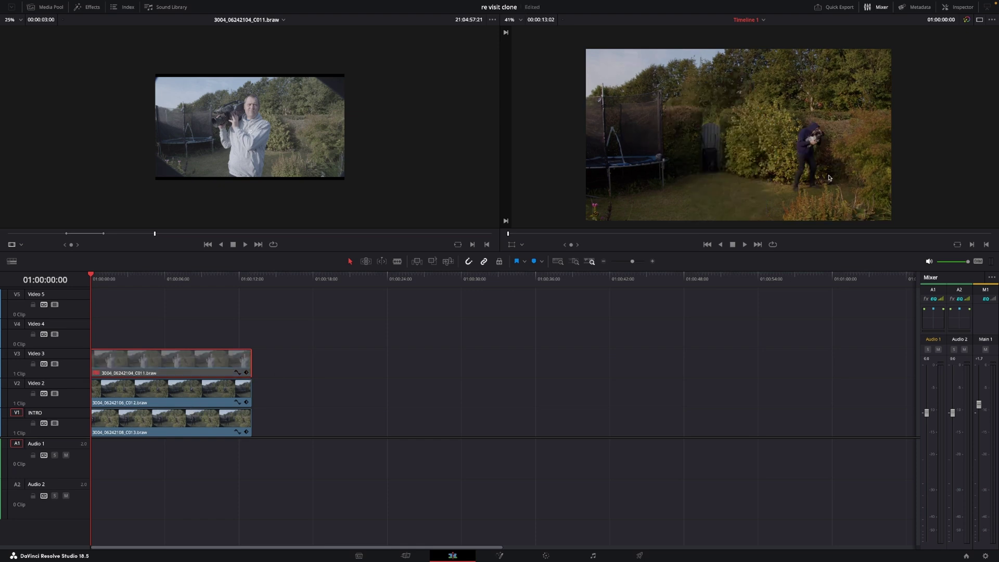
pyautogui.click(154, 389)
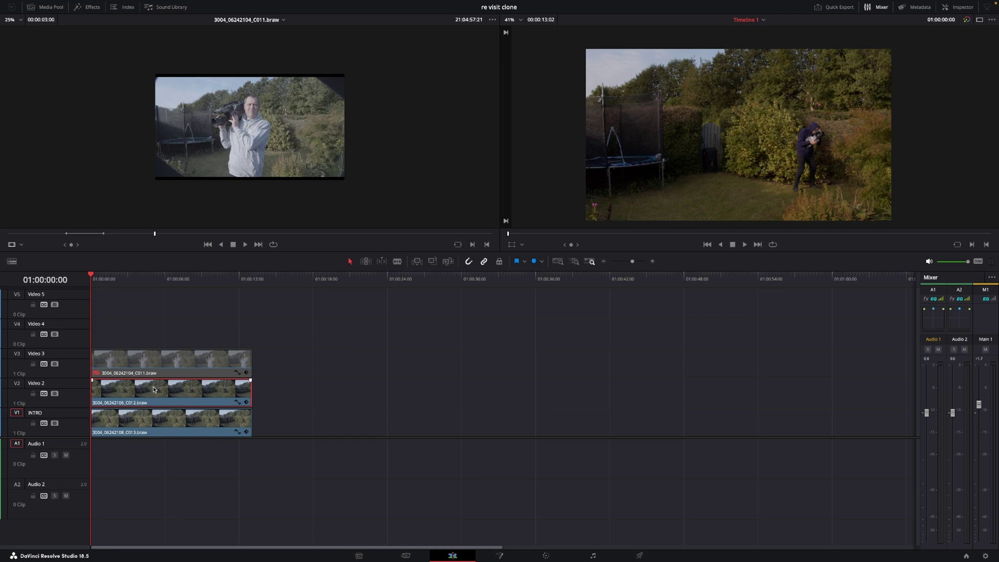
pyautogui.press('d')
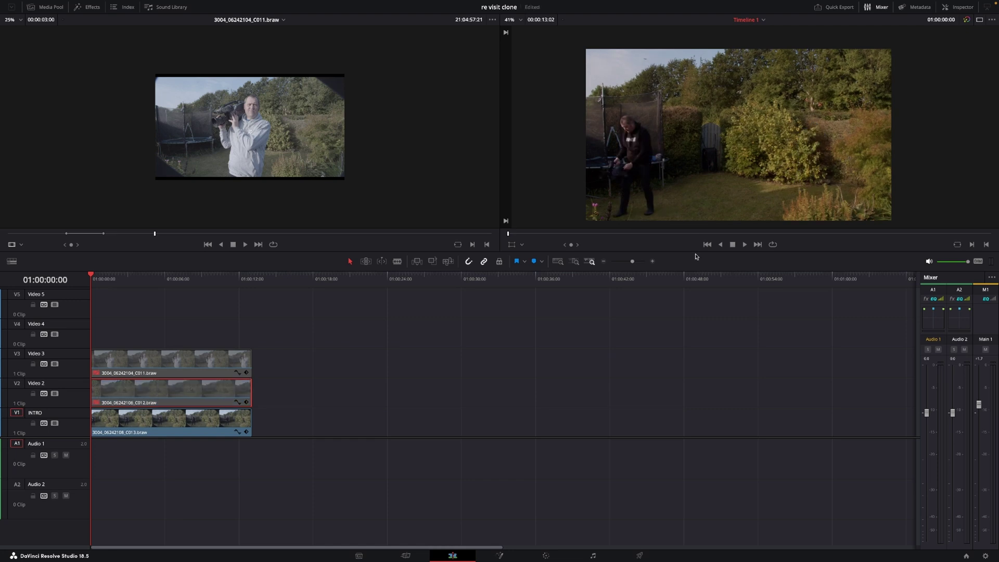
pyautogui.press('d')
# Re-enable the Video 3 C011 clip and place a disabled duplicate of it on Video 4
pyautogui.click(239, 366)
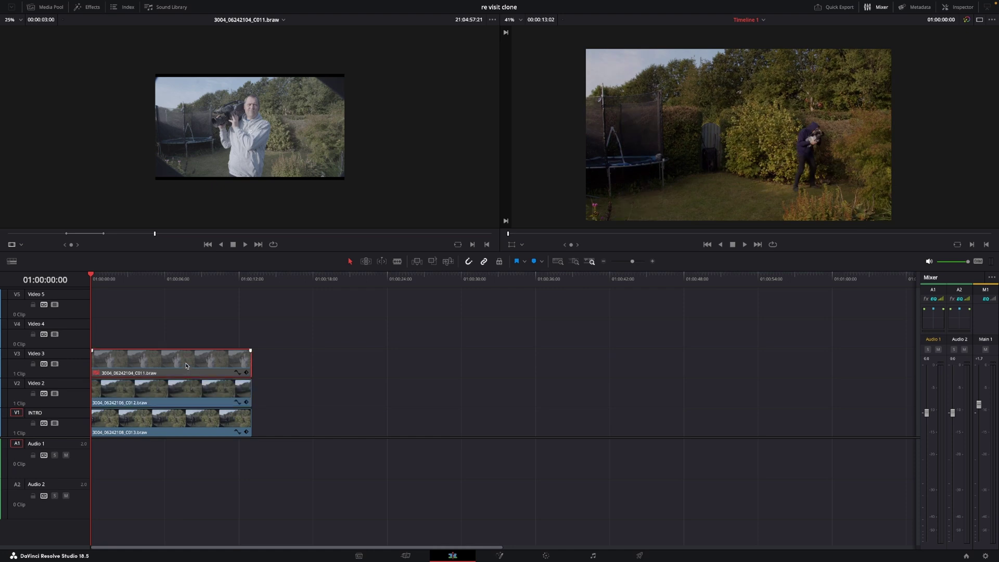
pyautogui.press('d')
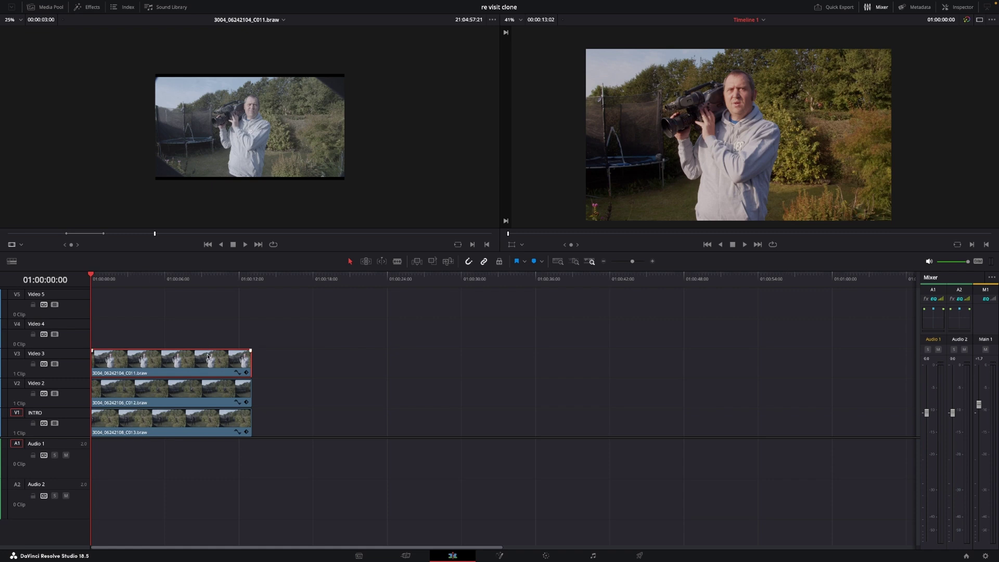
pyautogui.moveTo(208, 358); pyautogui.dragTo(206, 334)
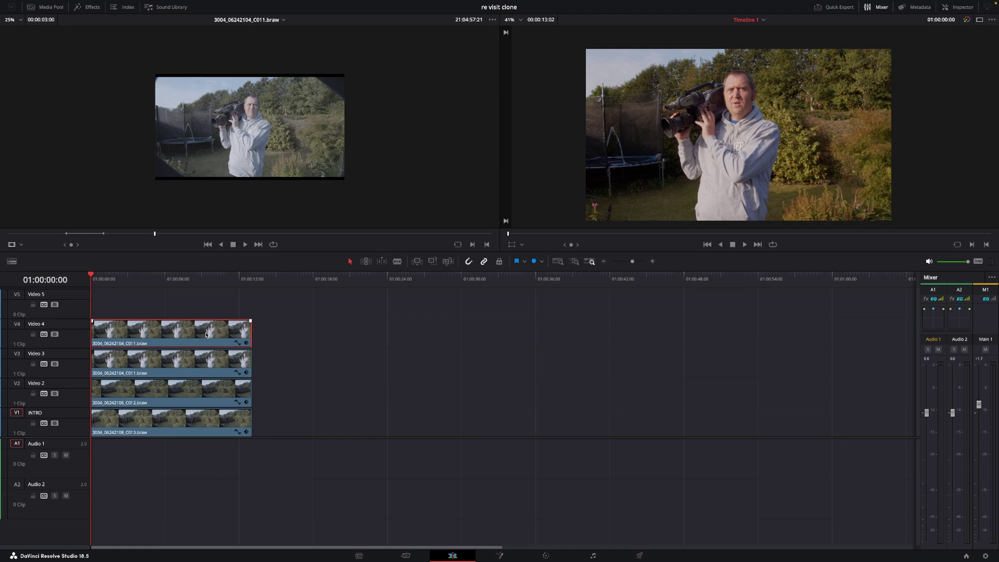
pyautogui.press('d')
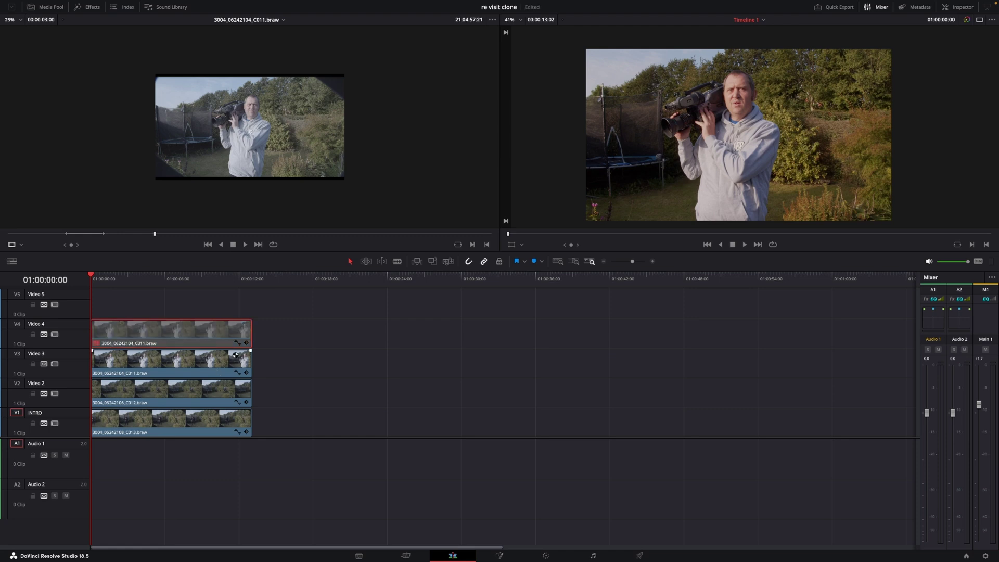
# Crop away the left side of the Video 3 C011 clip in the Inspector
pyautogui.click(174, 364)
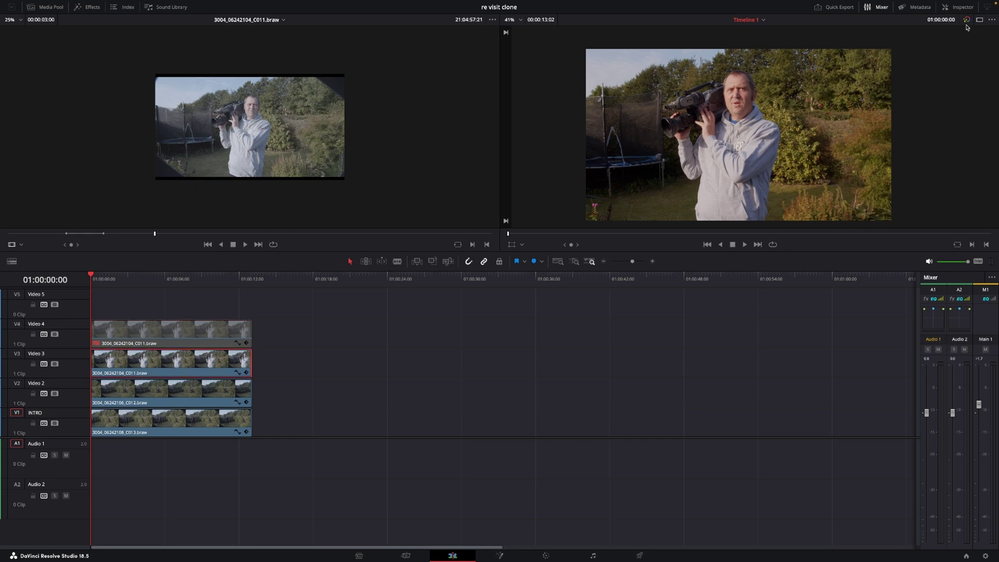
pyautogui.click(962, 8)
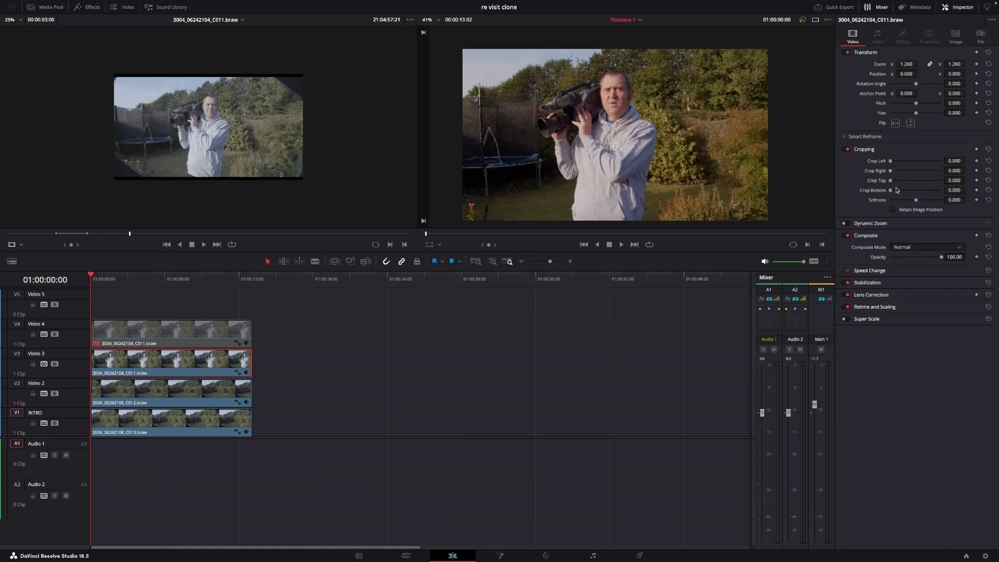
pyautogui.moveTo(894, 164); pyautogui.dragTo(913, 172)
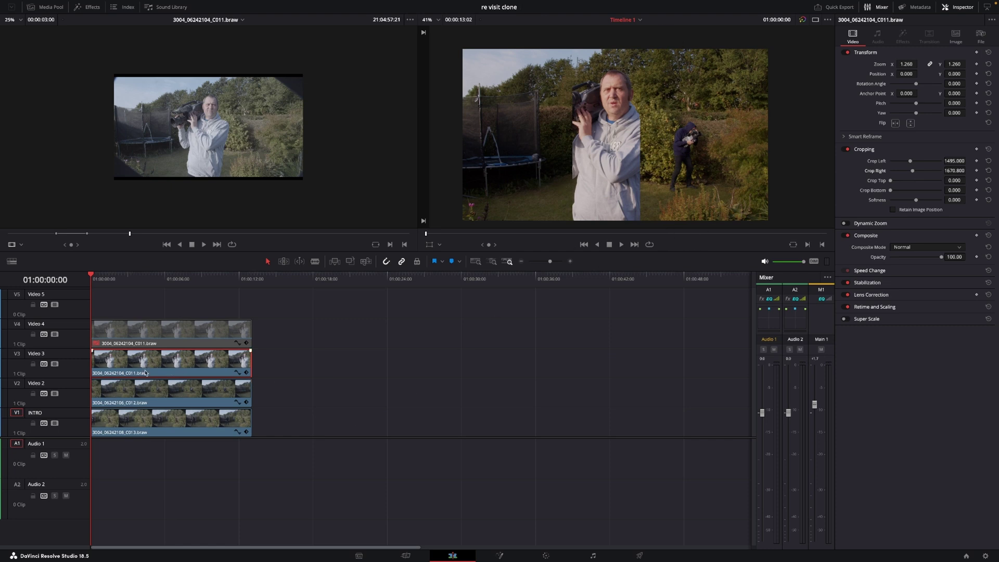
# Crop the Video 2 C012 clip's left side to 1524.3 and play back the three-clone composite
pyautogui.click(149, 393)
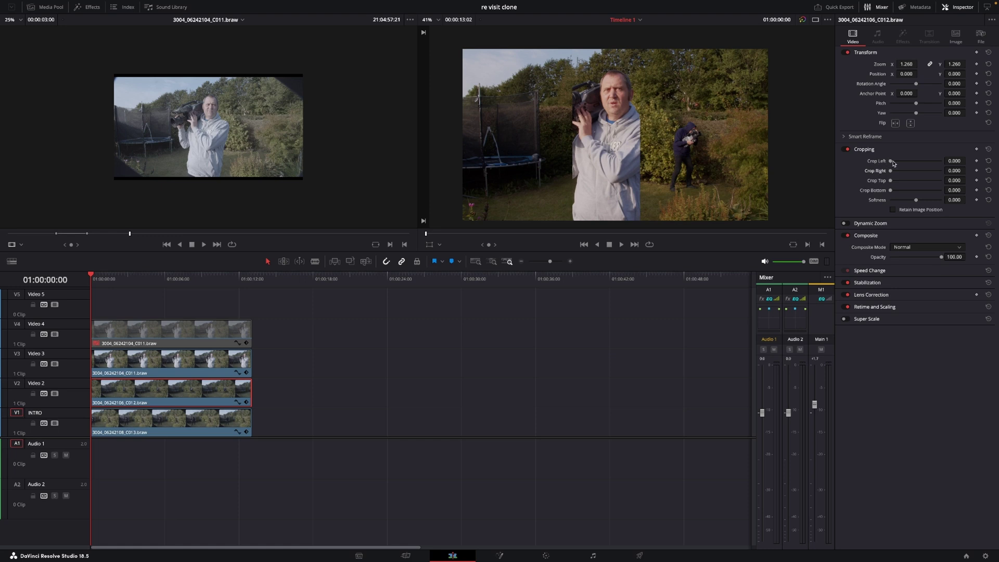
pyautogui.moveTo(894, 163); pyautogui.dragTo(911, 165)
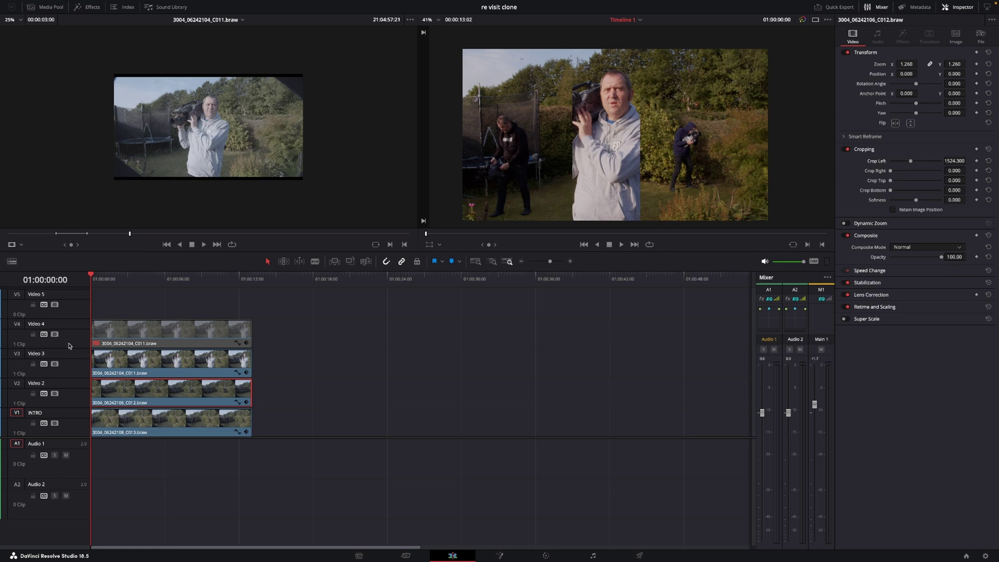
pyautogui.press('space')
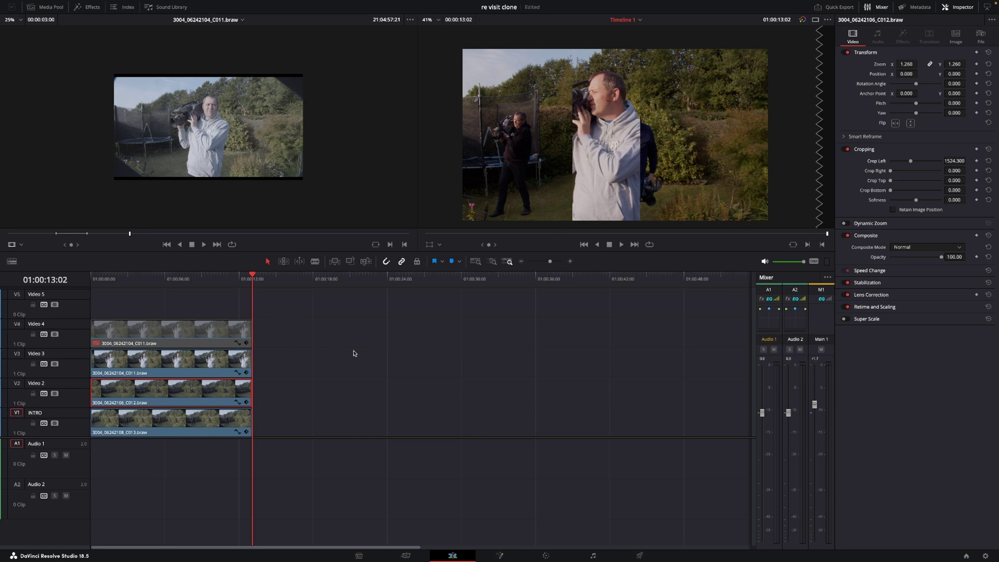
# Set the Video 4 copy's clip colour to Orange and bring it into the Color page
pyautogui.click(164, 339)
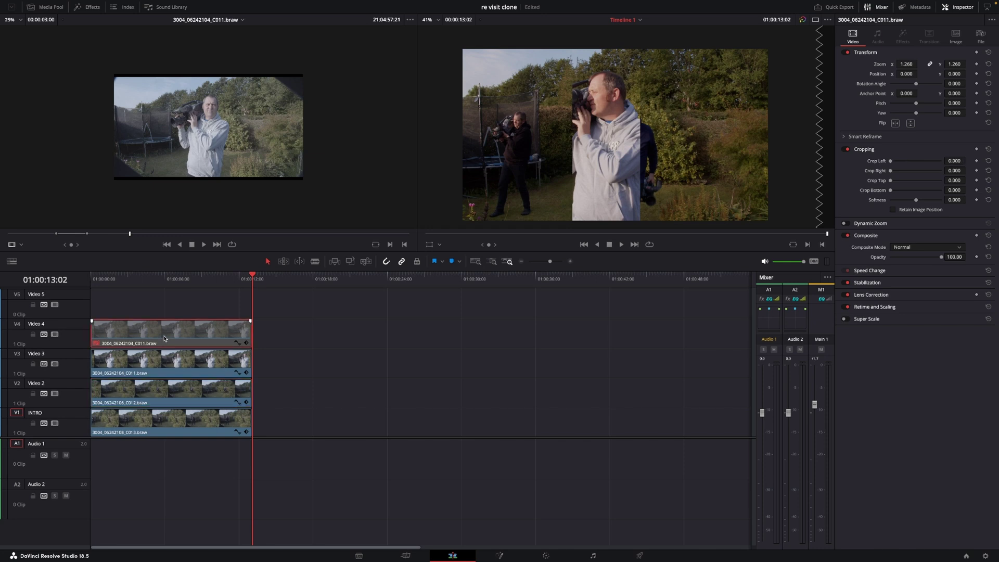
pyautogui.rightClick(126, 330)
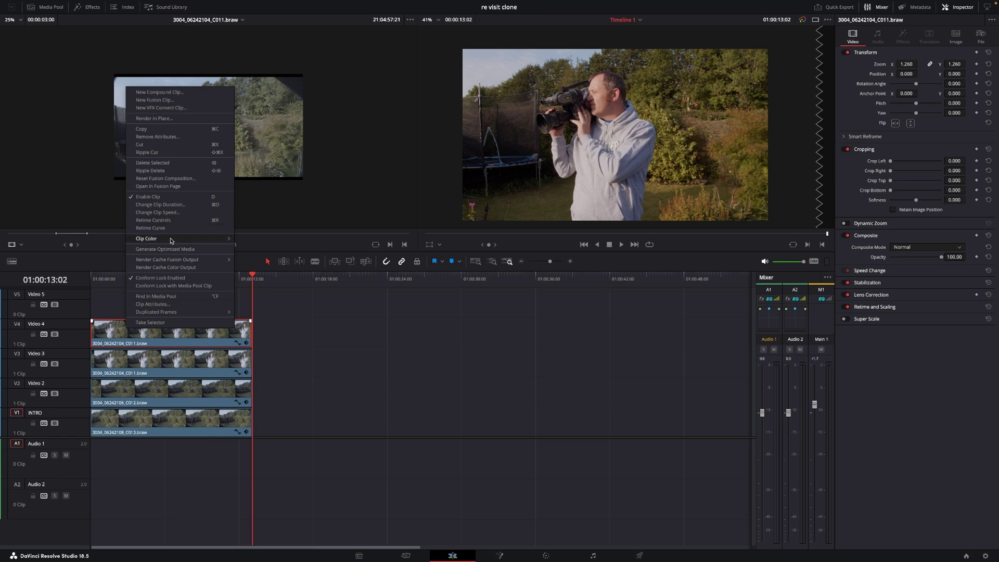
pyautogui.moveTo(171, 241)
pyautogui.click(252, 248)
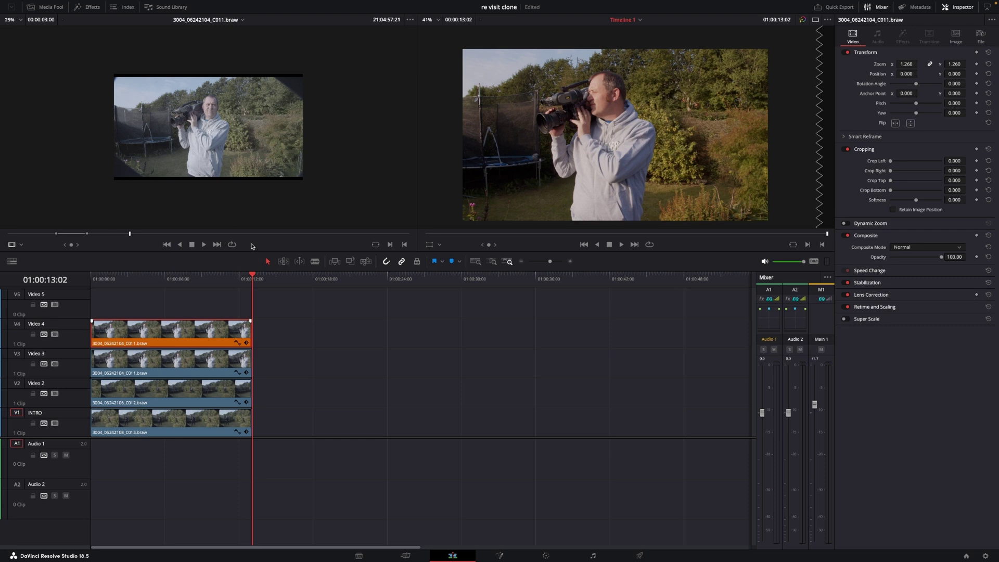
pyautogui.click(546, 556)
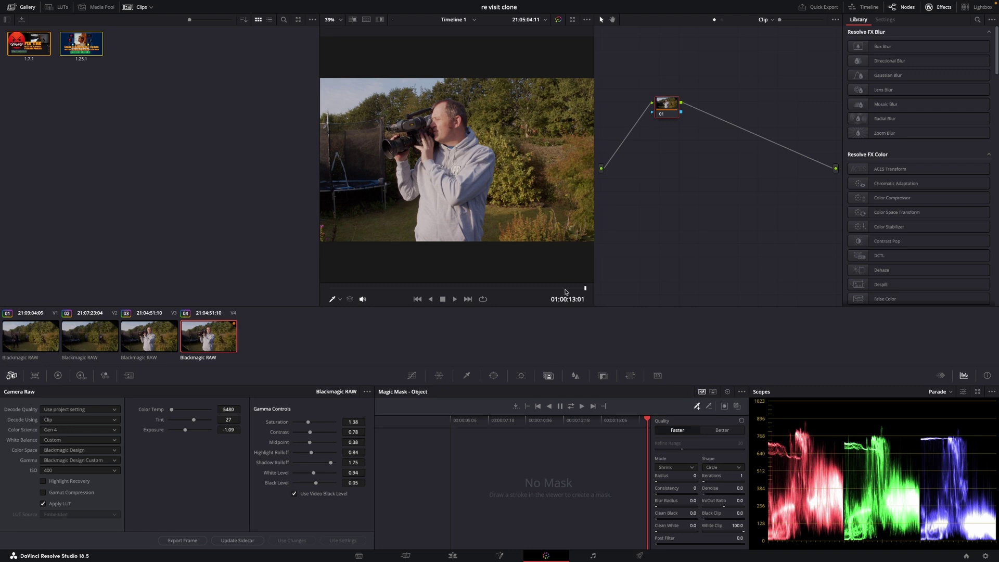
# Draw Magic Mask strokes on the man's head and chest with the mask overlay shown
pyautogui.moveTo(456, 105)
pyautogui.mouseDown()
pyautogui.moveTo(446, 111)
pyautogui.moveTo(468, 175)
pyautogui.moveTo(452, 223)
pyautogui.moveTo(425, 205)
pyautogui.moveTo(421, 177)
pyautogui.moveTo(404, 189)
pyautogui.moveTo(393, 147)
pyautogui.moveTo(420, 121)
pyautogui.moveTo(389, 125)
pyautogui.moveTo(434, 116)
pyautogui.moveTo(447, 138)
pyautogui.mouseUp()
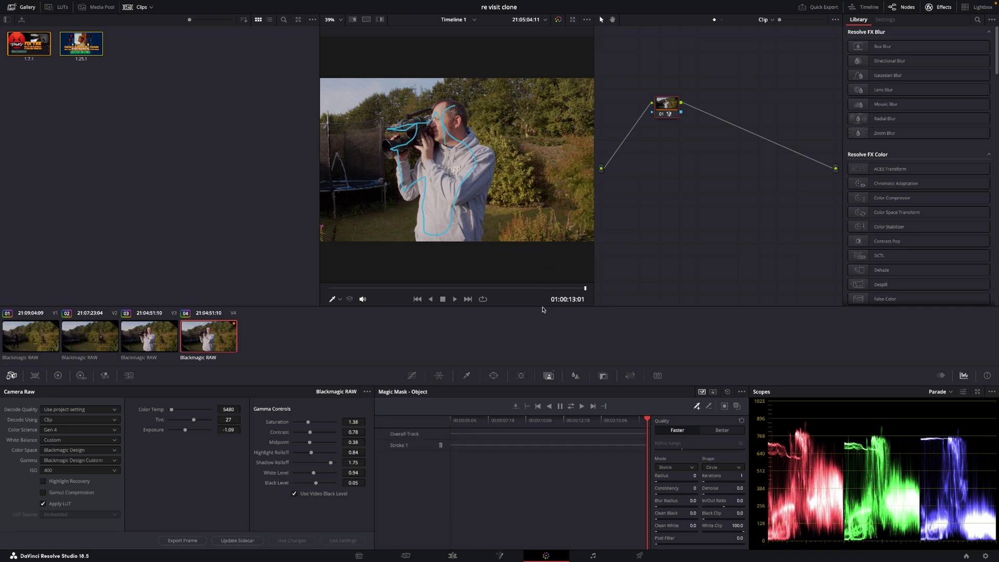
pyautogui.click(738, 407)
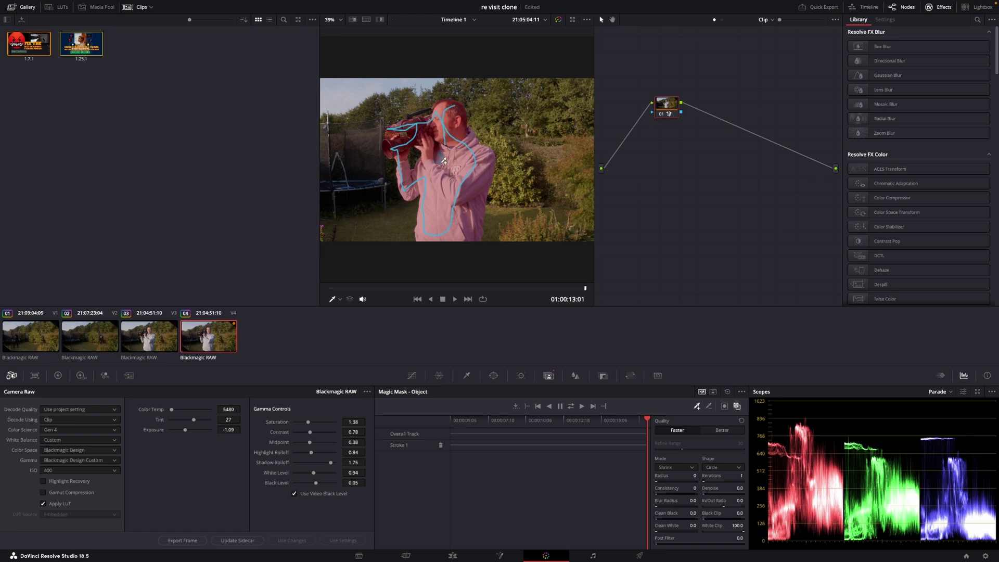
pyautogui.scroll(1, 444, 158)
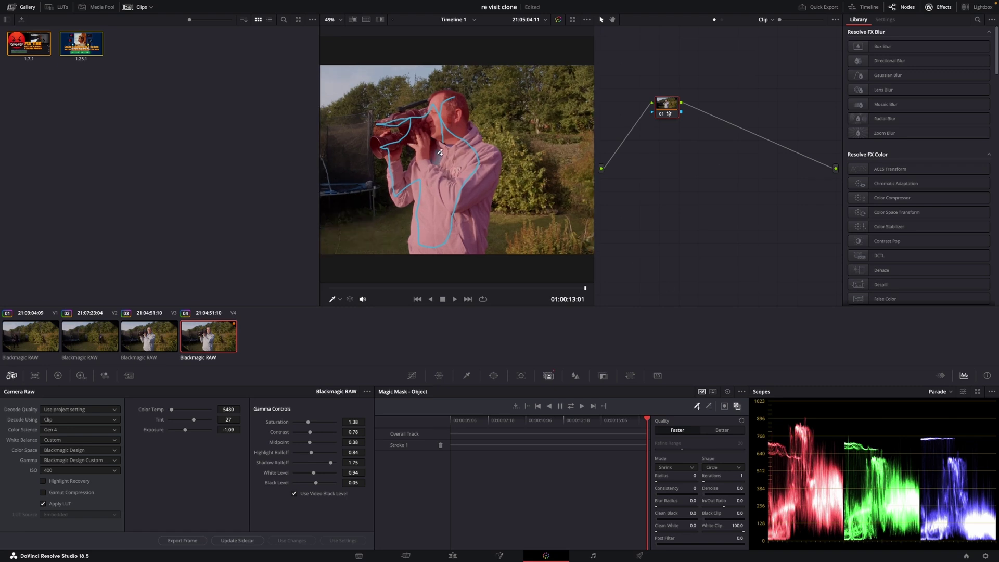
pyautogui.moveTo(442, 160)
pyautogui.mouseDown()
pyautogui.moveTo(461, 183)
pyautogui.moveTo(448, 171)
pyautogui.moveTo(446, 141)
pyautogui.moveTo(416, 130)
pyautogui.mouseUp()
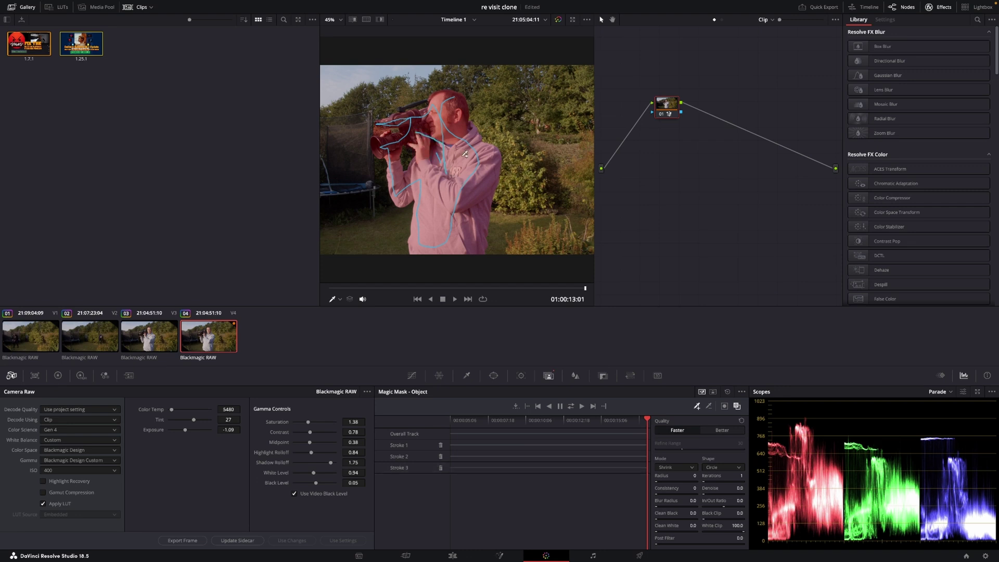
# Set Magic Mask quality to Better and subtract the camera area with a stroke
pyautogui.click(722, 433)
pyautogui.scroll(1, 451, 155)
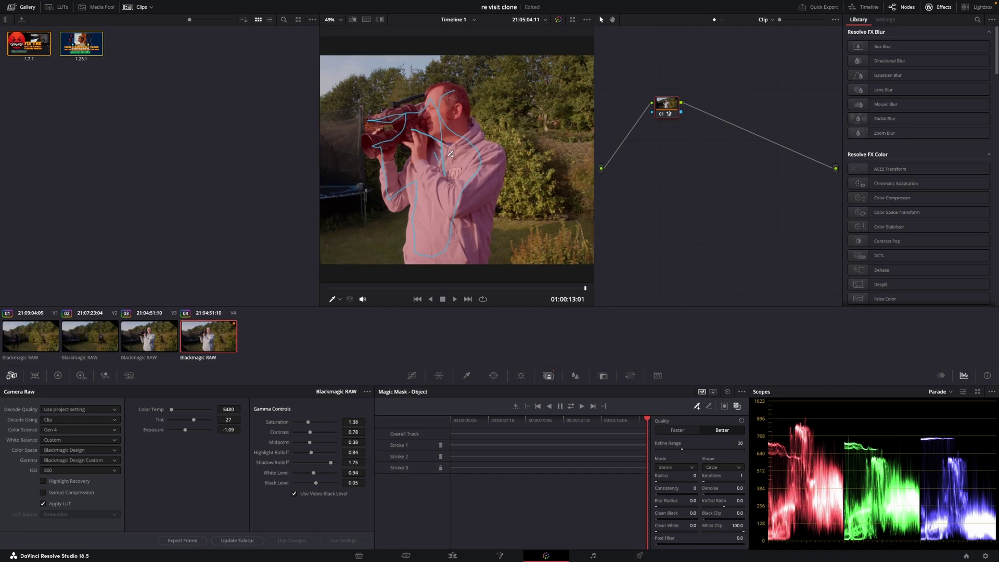
pyautogui.scroll(2, 450, 155)
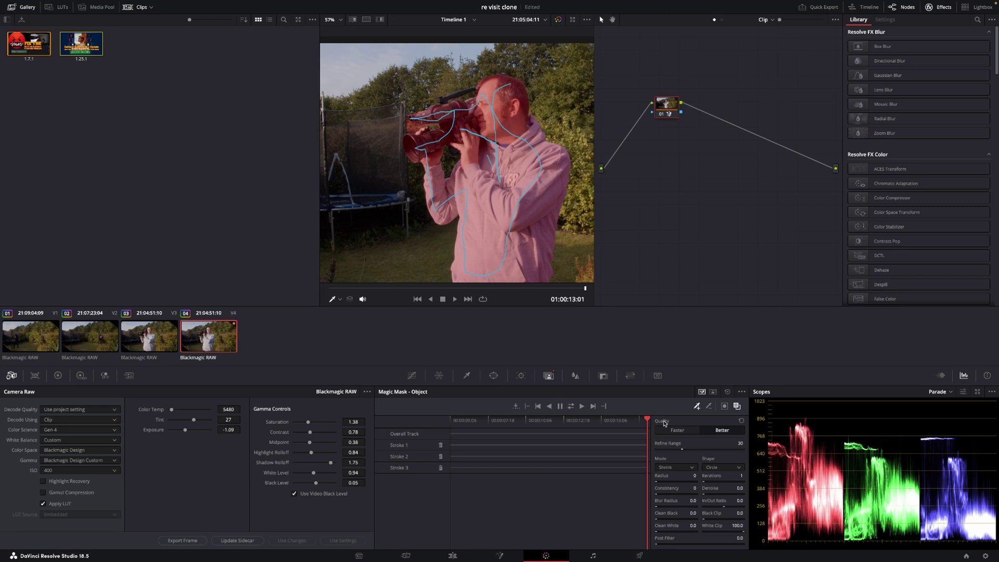
pyautogui.click(709, 406)
pyautogui.moveTo(413, 124); pyautogui.dragTo(406, 127)
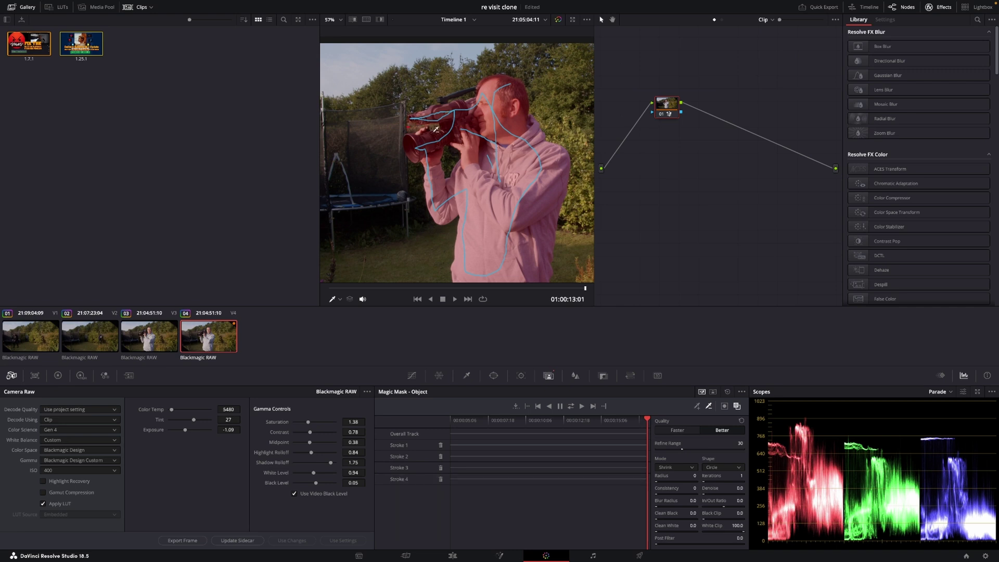
# Track the man's Magic Mask through the entire Video 4 clip
pyautogui.click(571, 406)
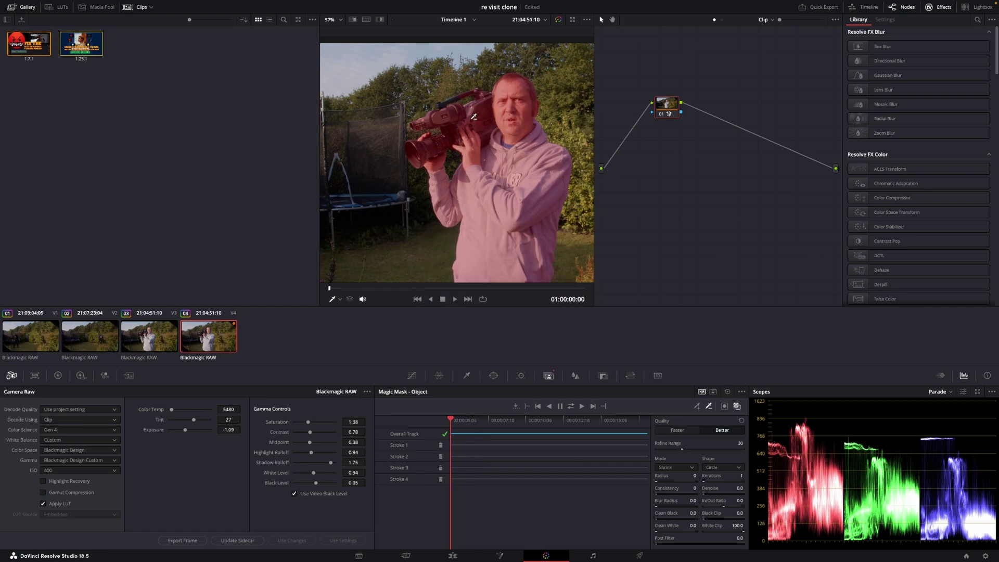
# Add an Alpha Output, wire the node's mask into it, and return to the Edit page
pyautogui.rightClick(688, 186)
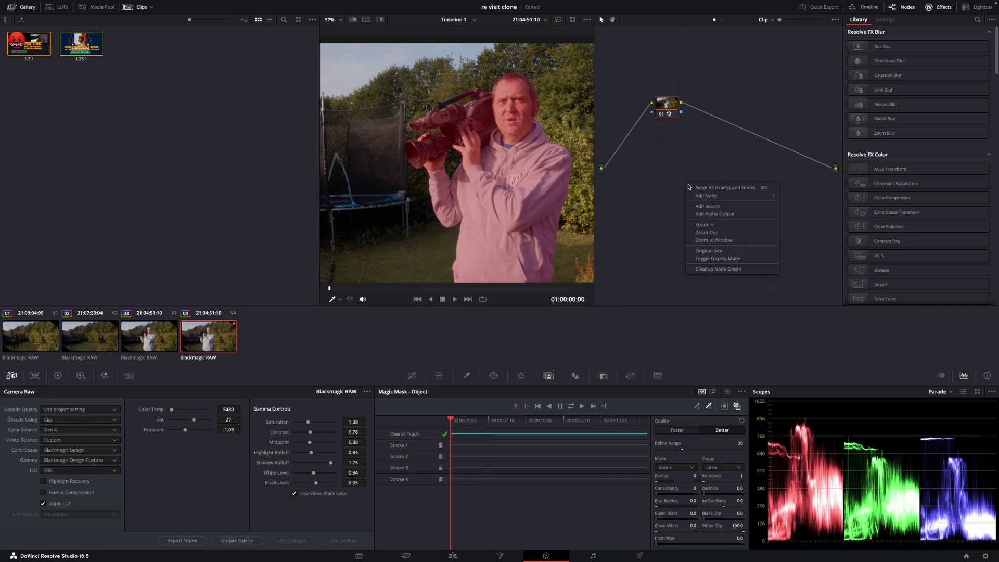
pyautogui.click(697, 218)
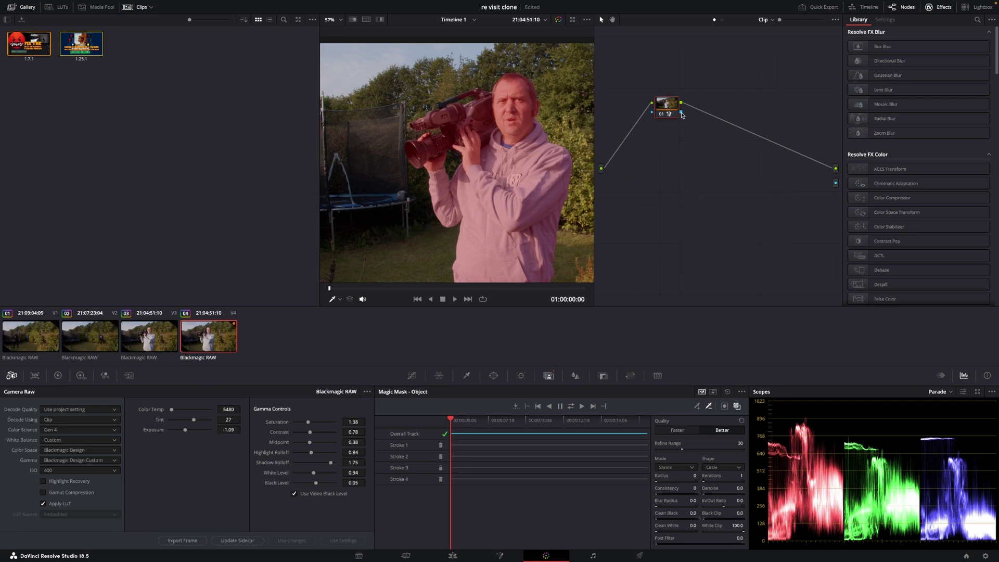
pyautogui.moveTo(683, 115); pyautogui.dragTo(838, 186)
pyautogui.click(452, 557)
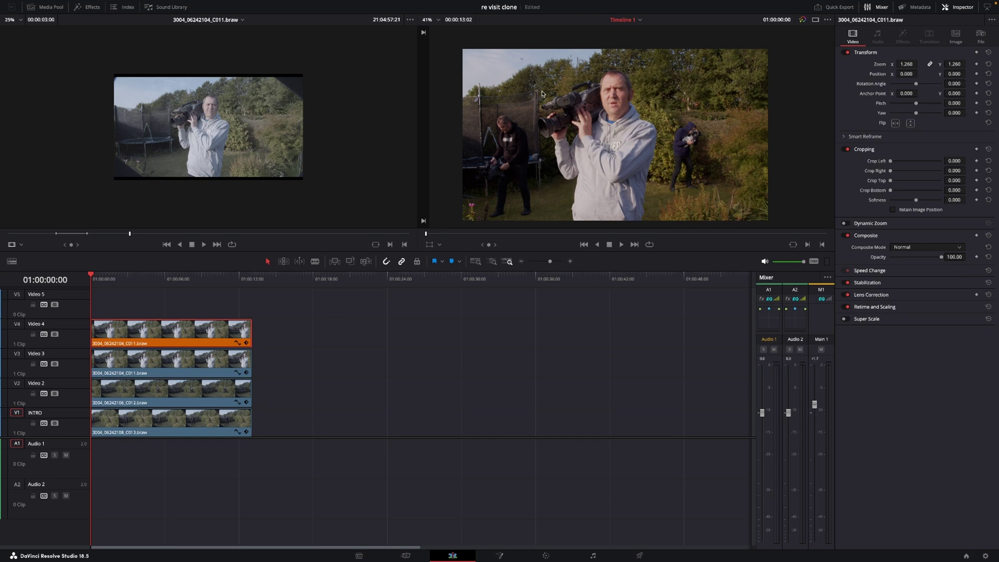
# Reduce the Video 3 clip's Crop Left to 1260.5 and soften its edges to 22.14, then play back
pyautogui.click(186, 366)
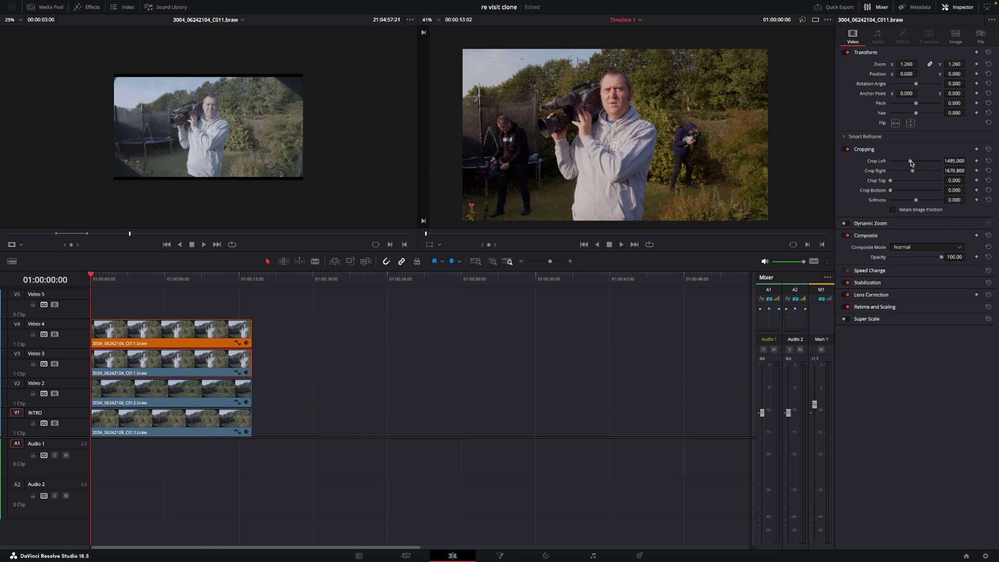
pyautogui.moveTo(911, 163); pyautogui.dragTo(909, 163)
pyautogui.moveTo(916, 202); pyautogui.dragTo(919, 203)
pyautogui.click(230, 278)
pyautogui.press('space')
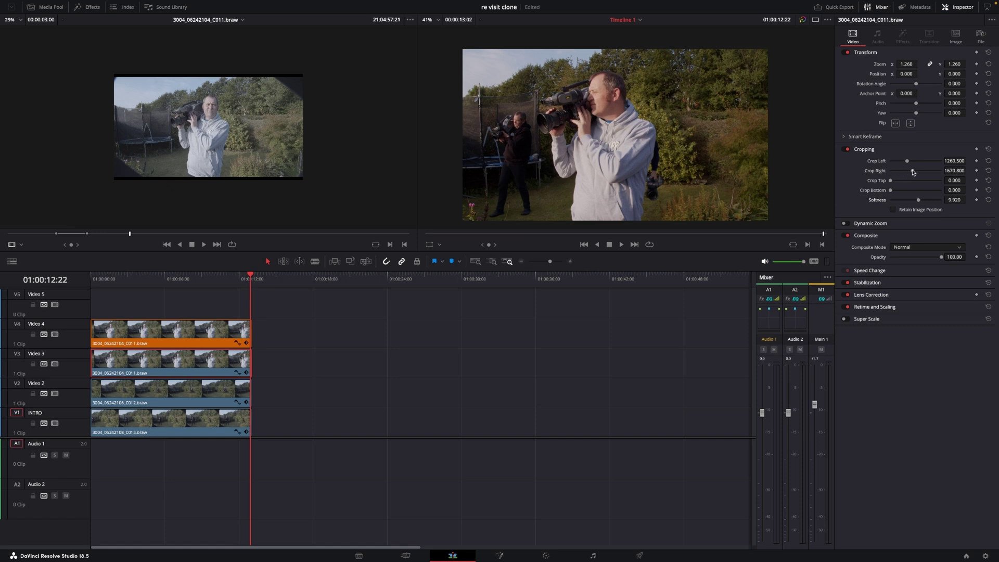
# Raise the clip's Crop Right to 2022.6 and replay the shot to check the blend
pyautogui.moveTo(913, 172); pyautogui.dragTo(918, 178)
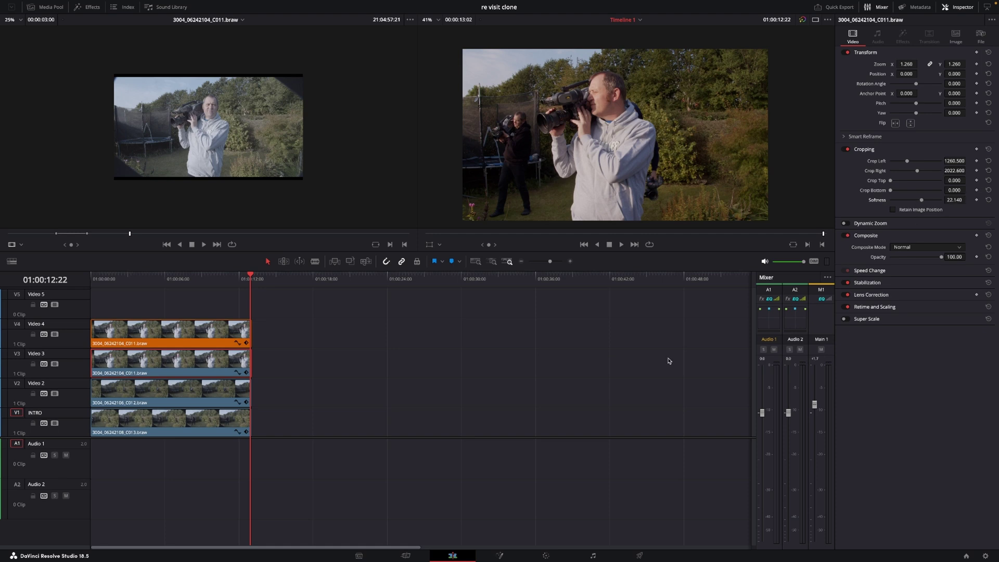
pyautogui.click(232, 280)
pyautogui.press('space')
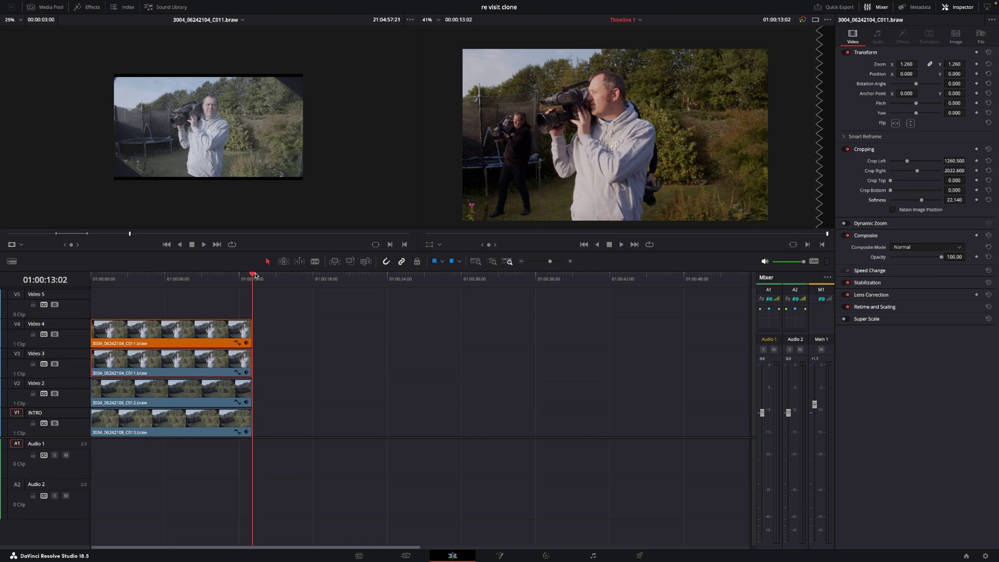
# Place an Adjustment Clip on Video 5 at the start of the timeline
pyautogui.moveTo(119, 145)
pyautogui.click(90, 8)
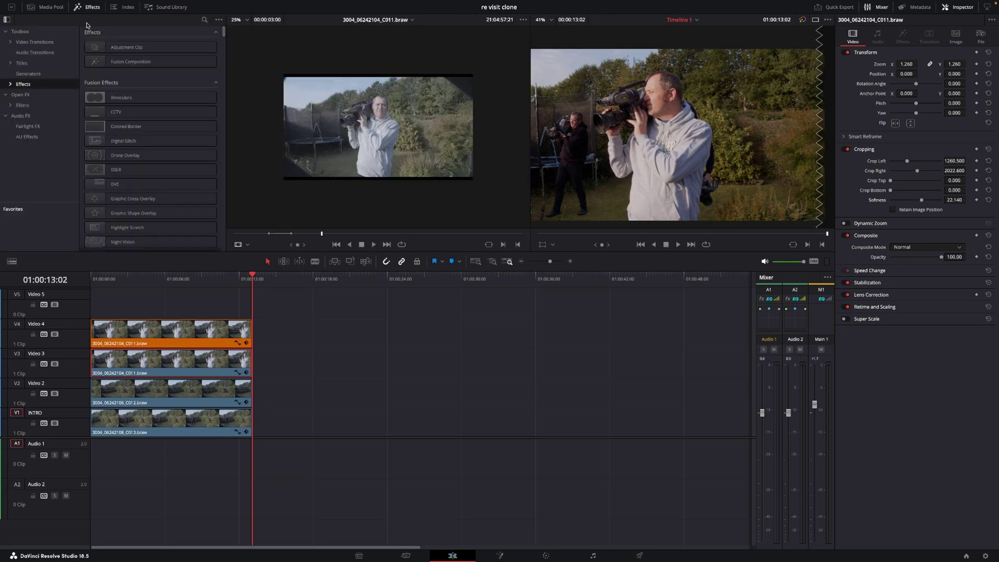
pyautogui.moveTo(132, 48); pyautogui.dragTo(151, 287)
pyautogui.click(128, 305)
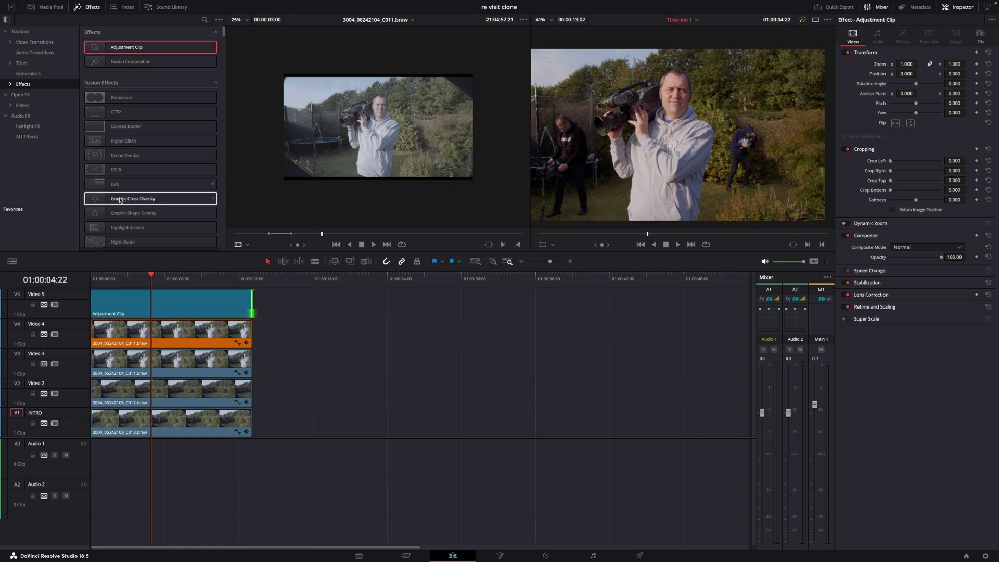
# Find Camera Shake in Open FX by searching 'camer' and apply it to the adjustment clip
pyautogui.click(205, 20)
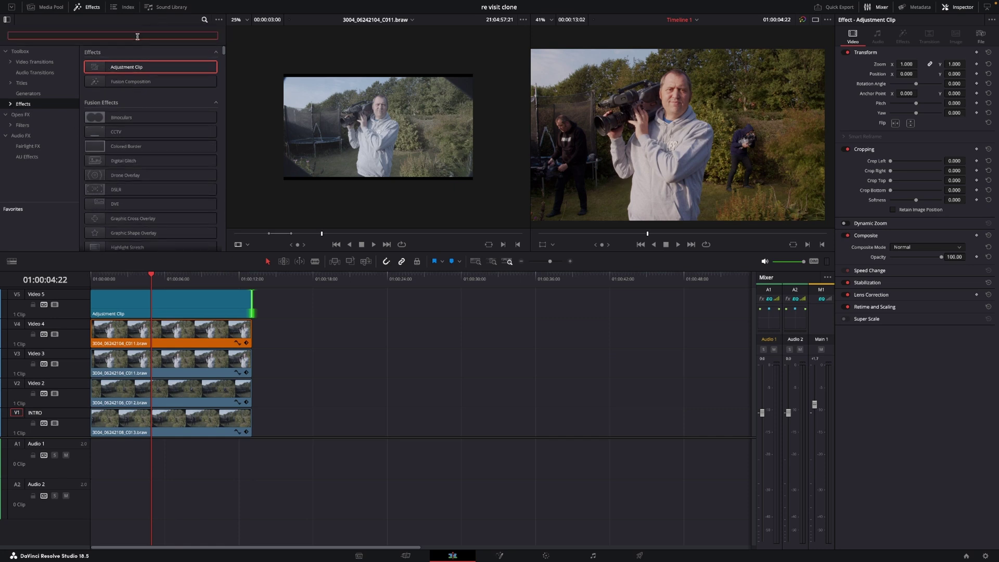
pyautogui.write('camera')
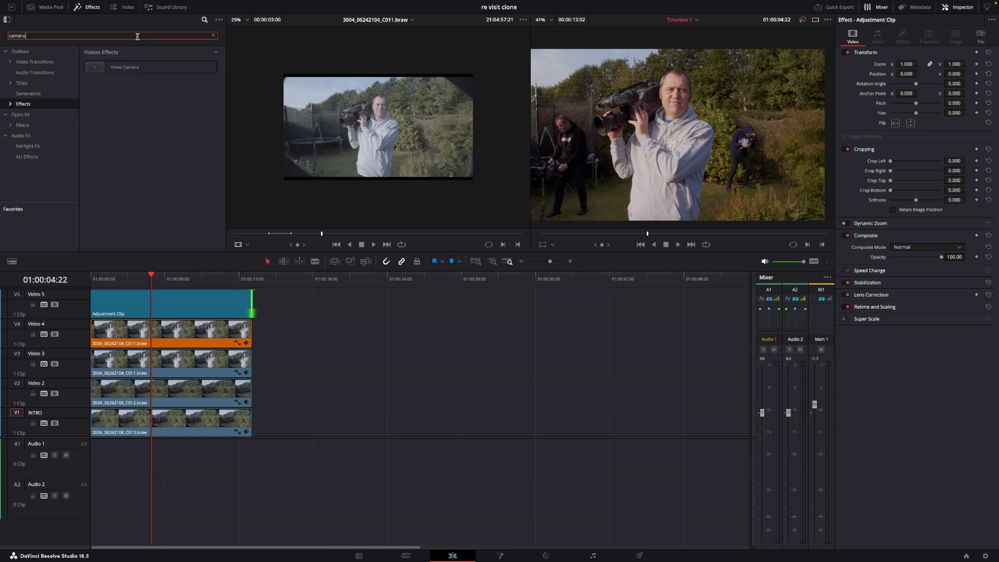
pyautogui.click(34, 117)
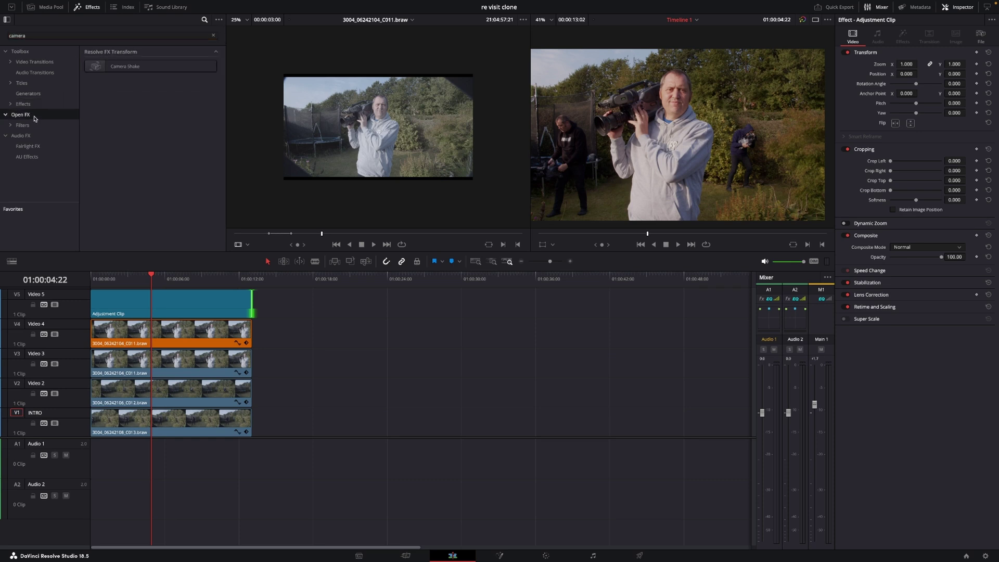
pyautogui.click(119, 67)
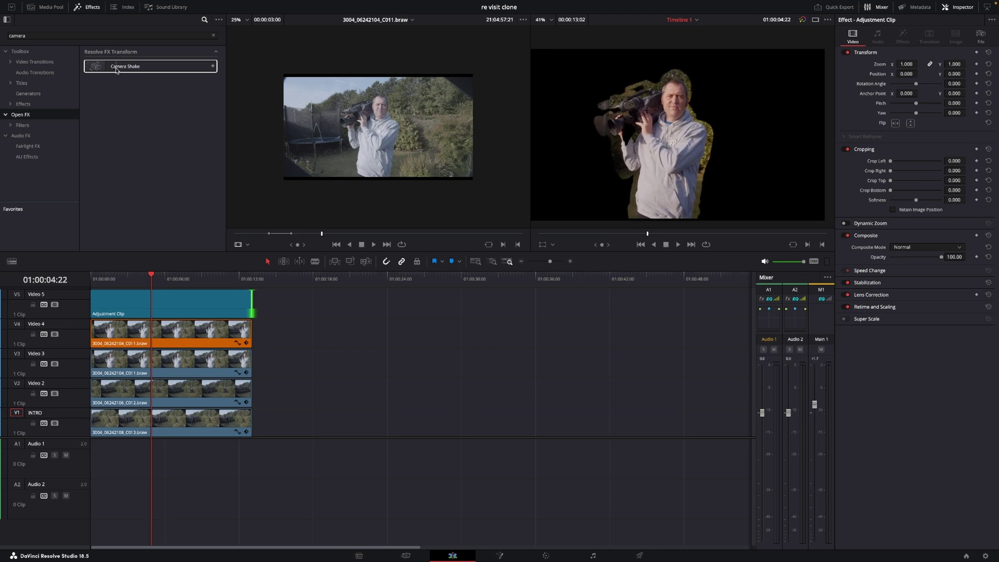
pyautogui.moveTo(116, 70); pyautogui.dragTo(113, 281)
# Lower the adjustment clip's Camera Shake to motion scale 0.357 and speed scale 0.295, reviewing playback
pyautogui.press('space')
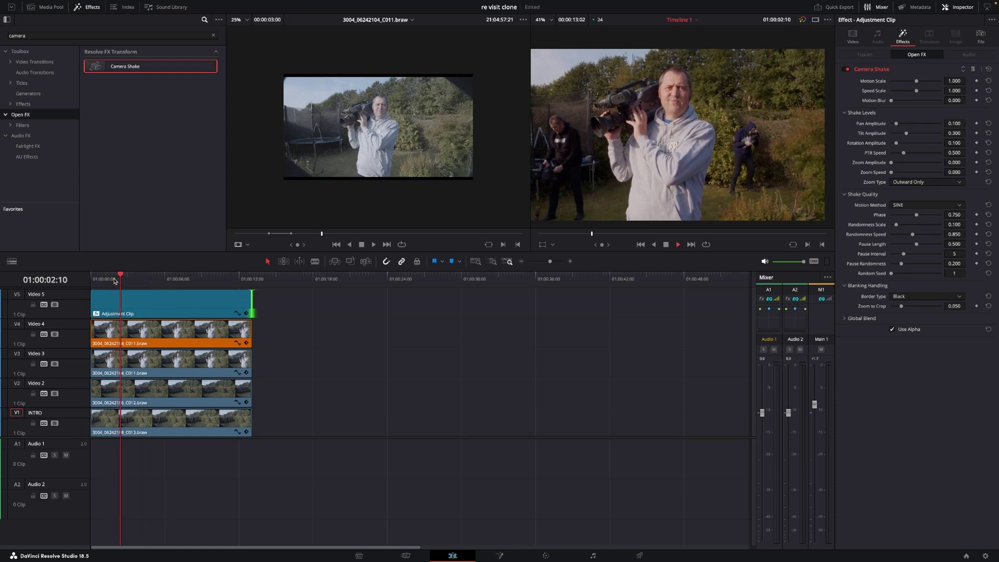
pyautogui.press('space')
pyautogui.click(170, 300)
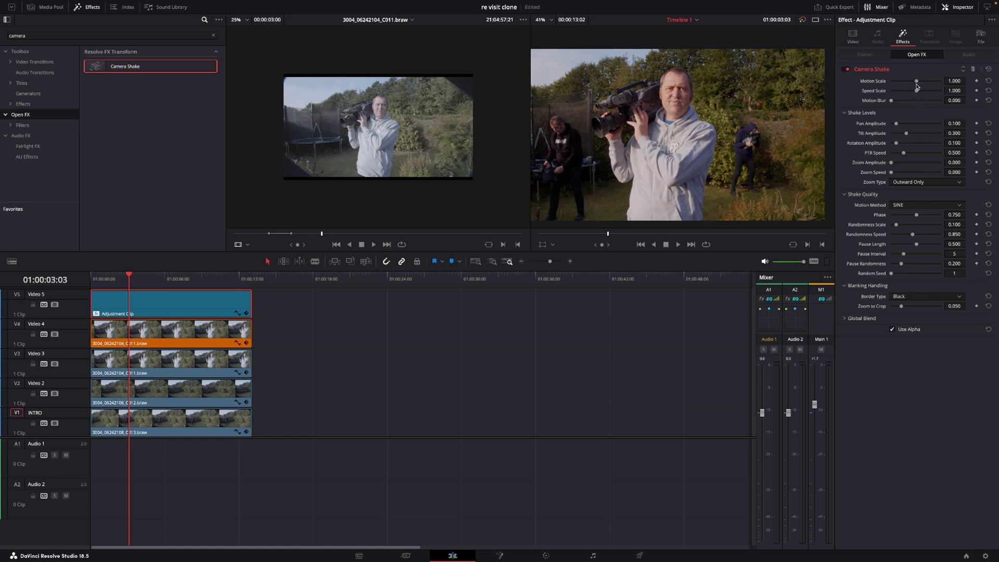
pyautogui.moveTo(916, 81); pyautogui.dragTo(900, 87)
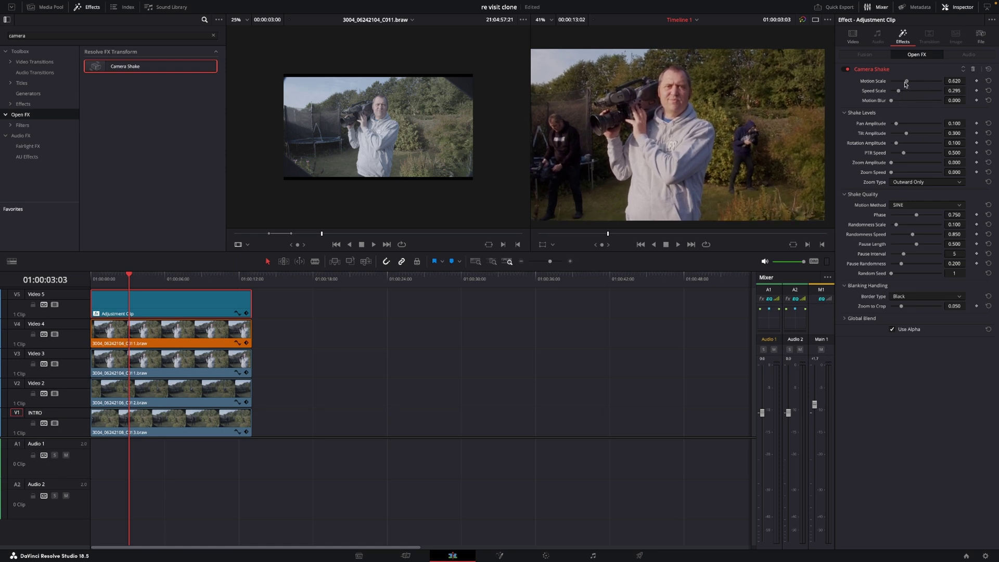
pyautogui.press('space')
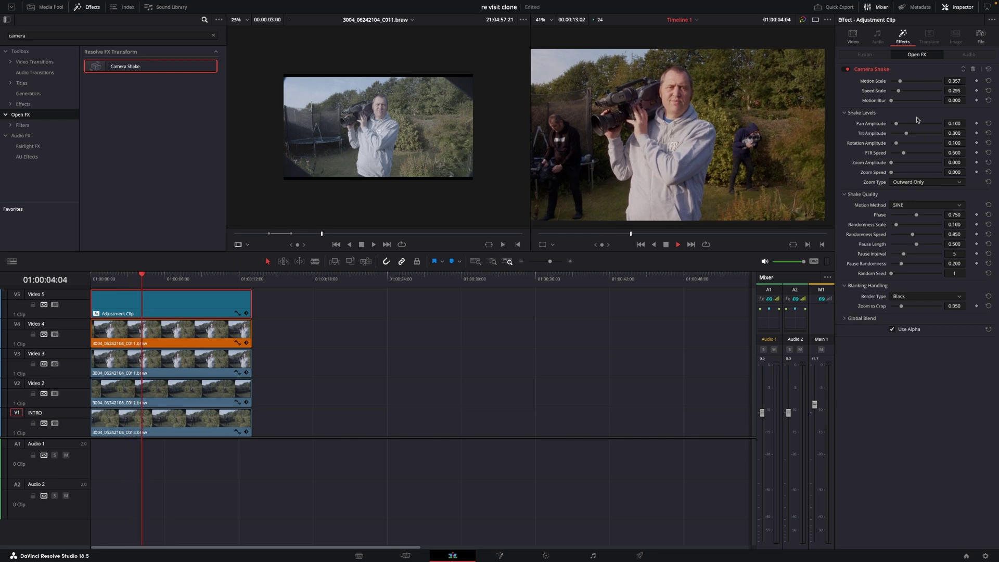